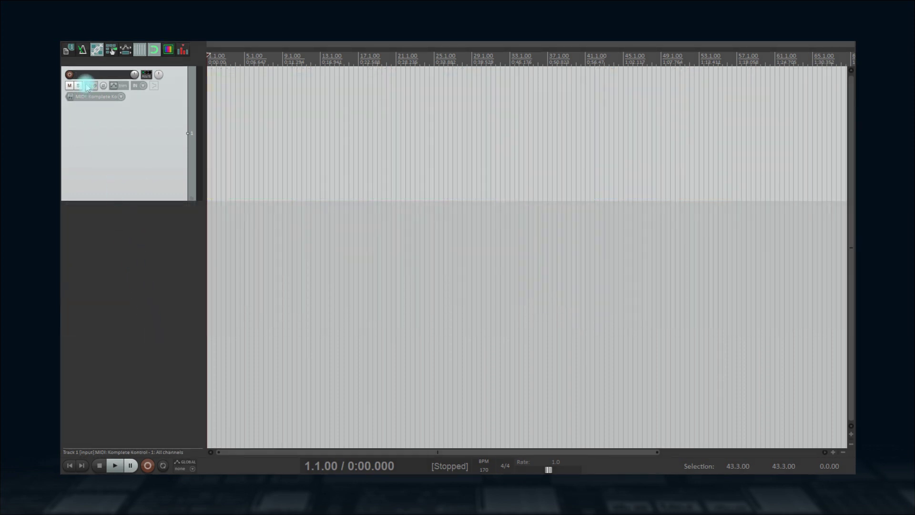
- Add the MDrummer1out instrument to Track 1 and choose a drumset from the Acoustic - Studio 2018 category
left_click(88, 86)
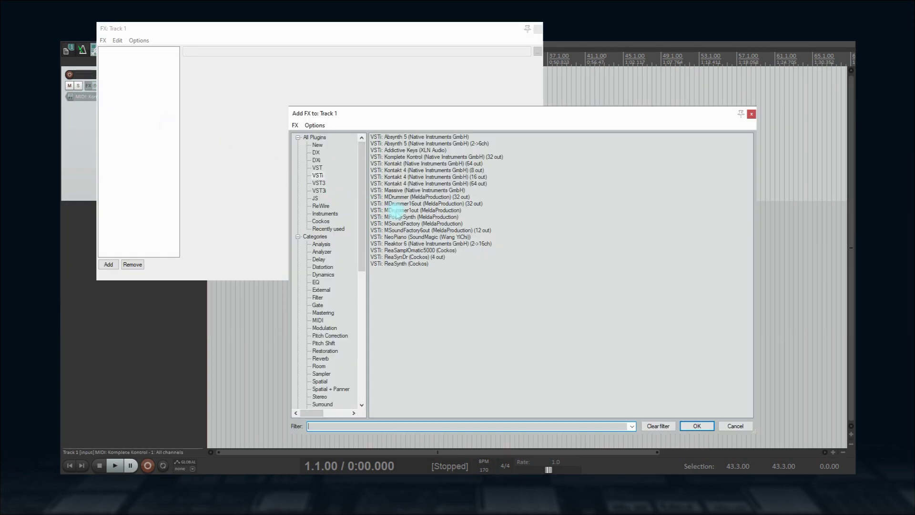
double_click(396, 211)
left_click(282, 281)
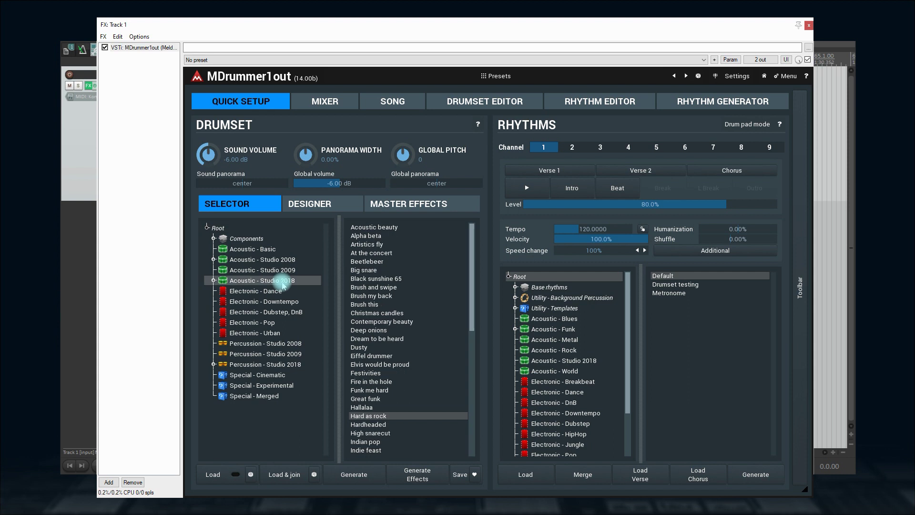
left_click(357, 253)
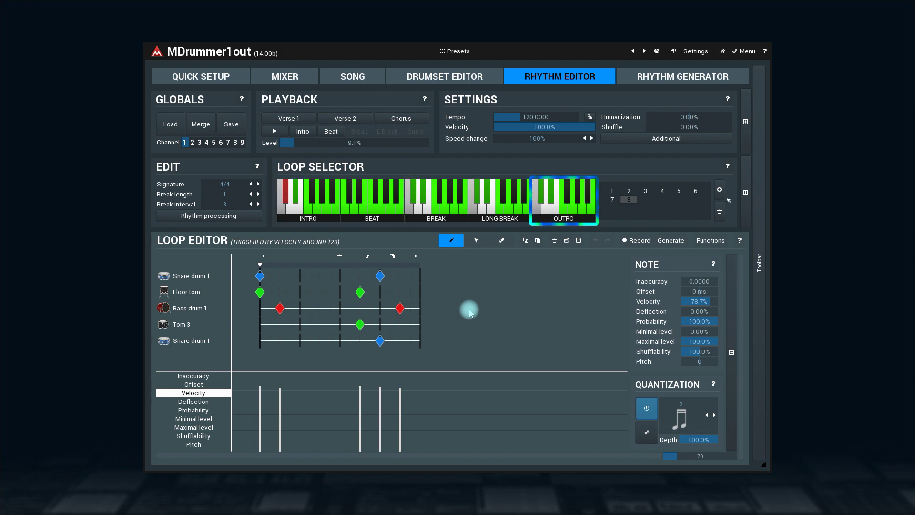
- Examine the Beat 8 loop and several Break loops in the rhythm editor
left_click(385, 210)
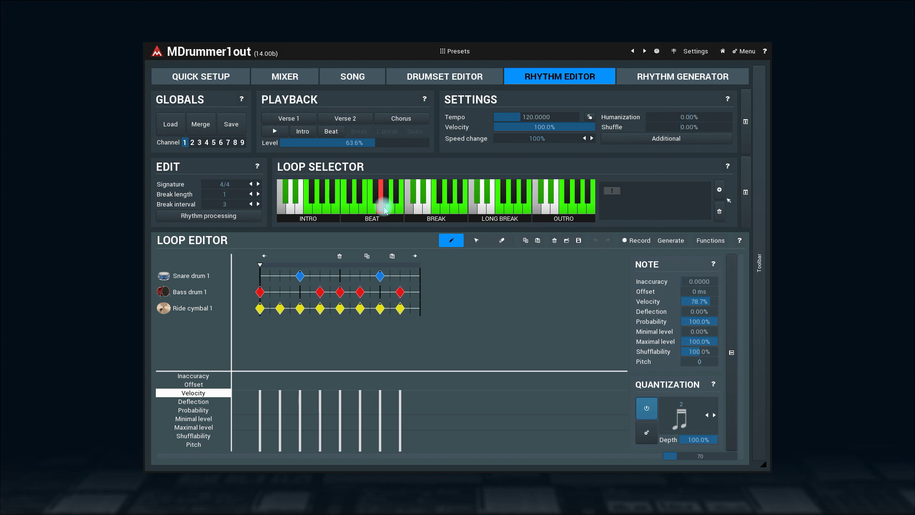
left_click(443, 210)
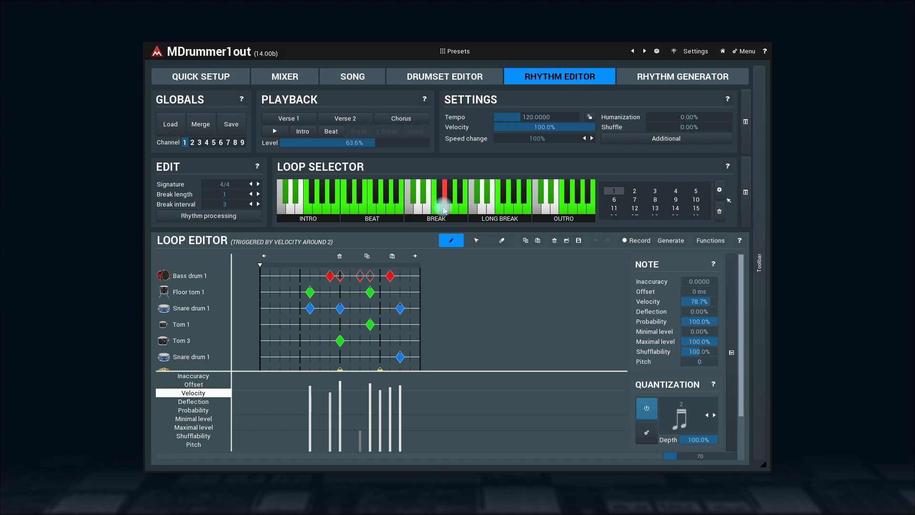
left_click(429, 212)
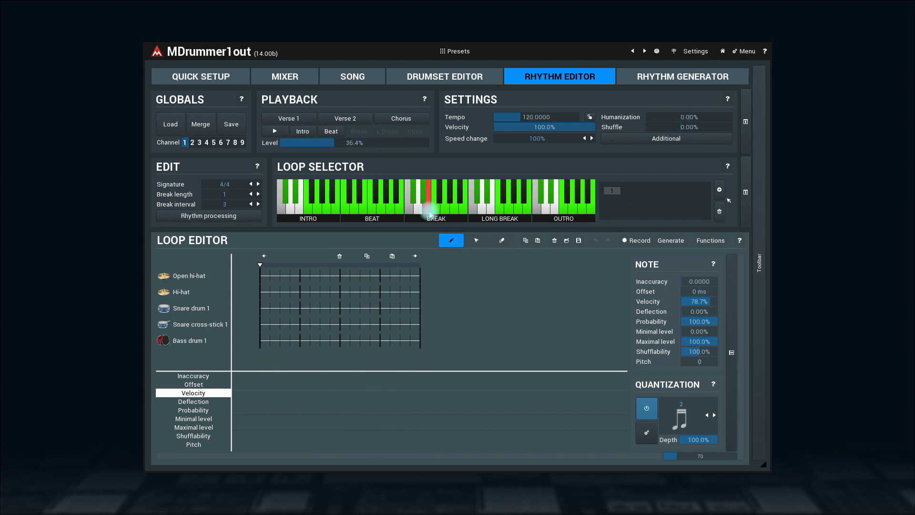
left_click(434, 213)
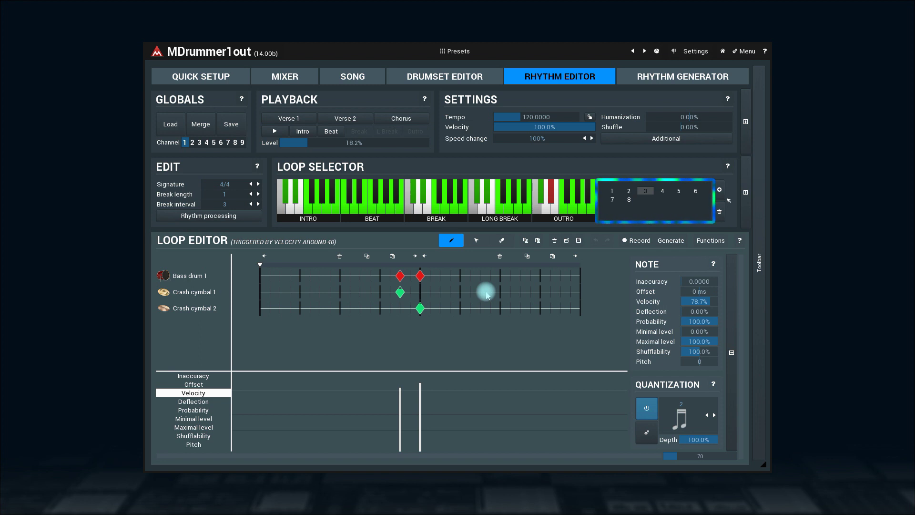
- Display the Break 10 loops and examine velocity variations 2 and 7
left_click(454, 206)
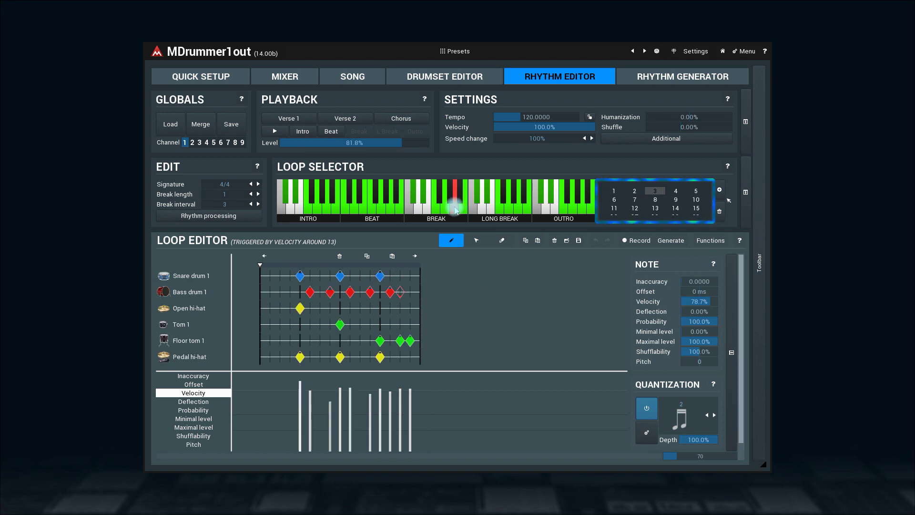
left_click(634, 192)
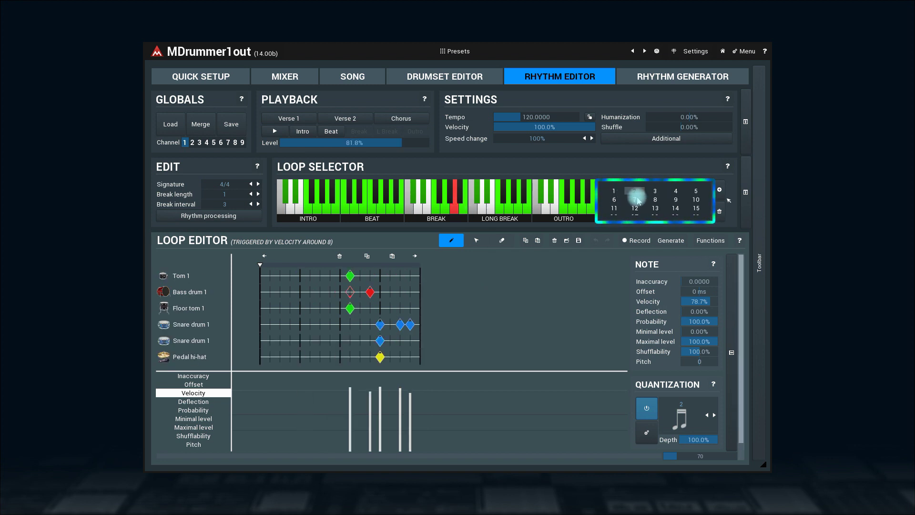
left_click(639, 202)
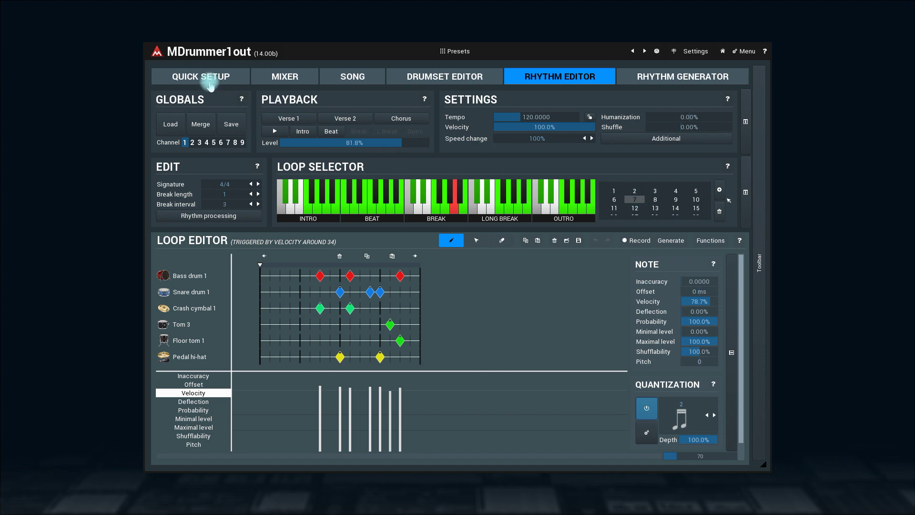
- Check the additional rhythm properties in Quick Setup and return to the rhythm editor
left_click(208, 82)
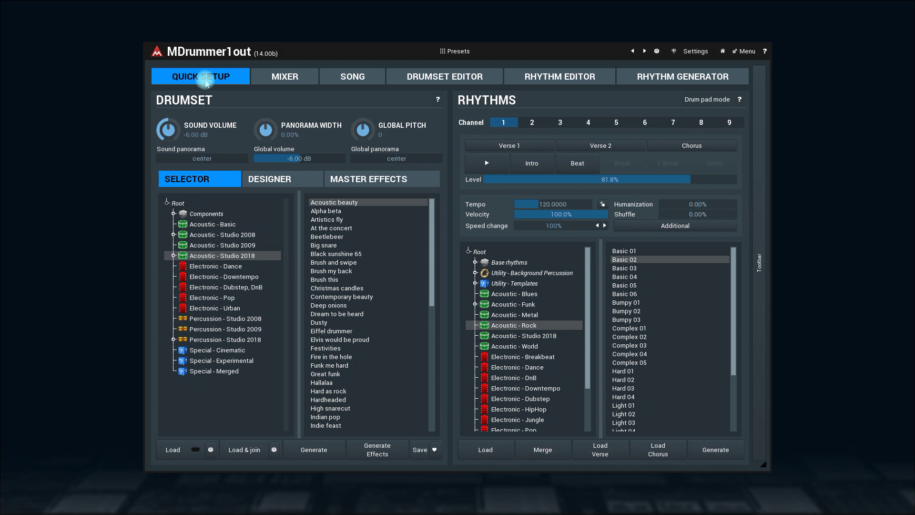
left_click(653, 227)
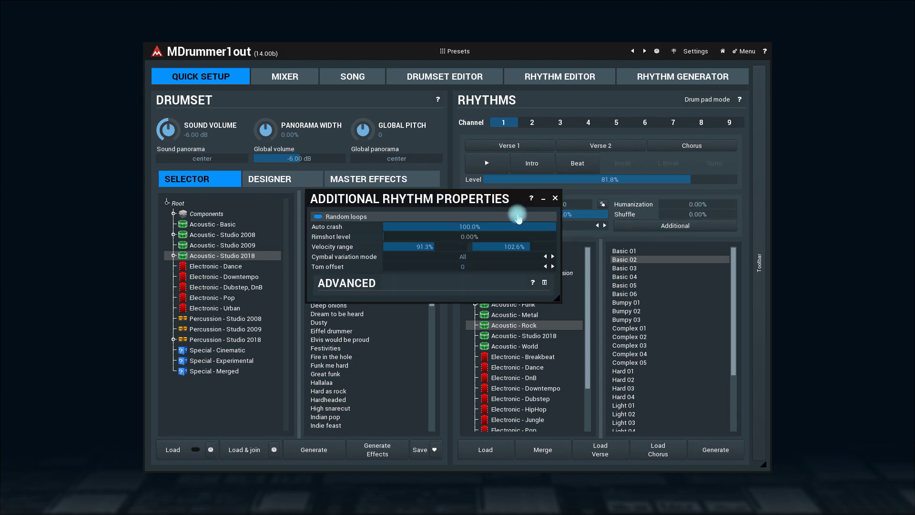
left_click(555, 198)
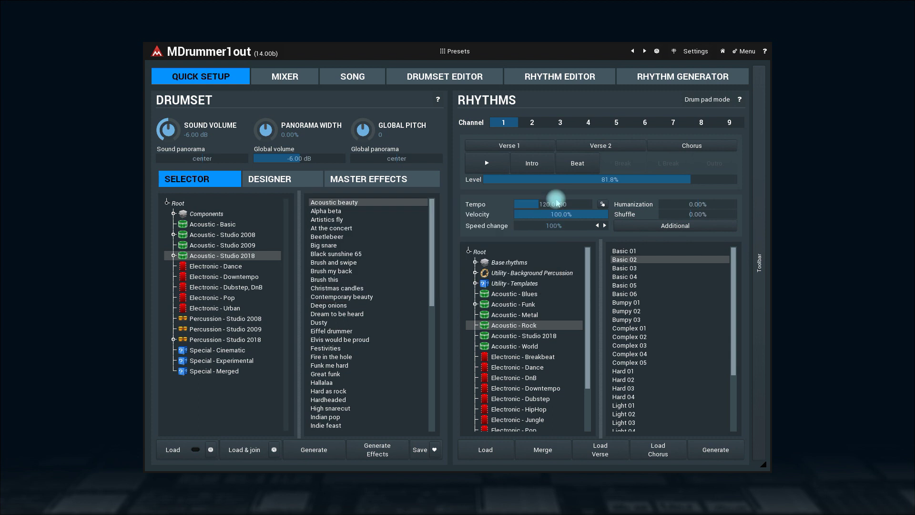
left_click(559, 77)
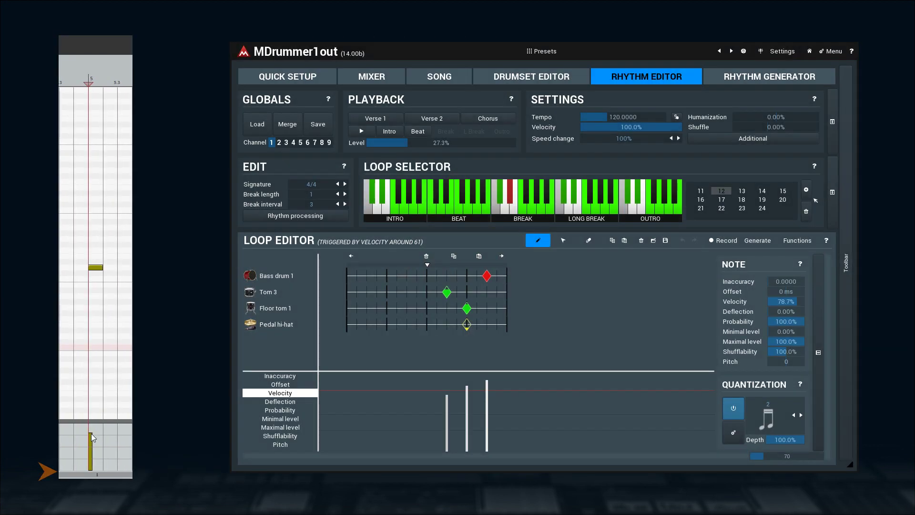
- Vary the velocity of the MIDI note that triggers the break to call up different loop variations
mouse_move(91, 433)
left_mouse_down()
mouse_move(92, 474)
mouse_move(91, 435)
left_mouse_up()
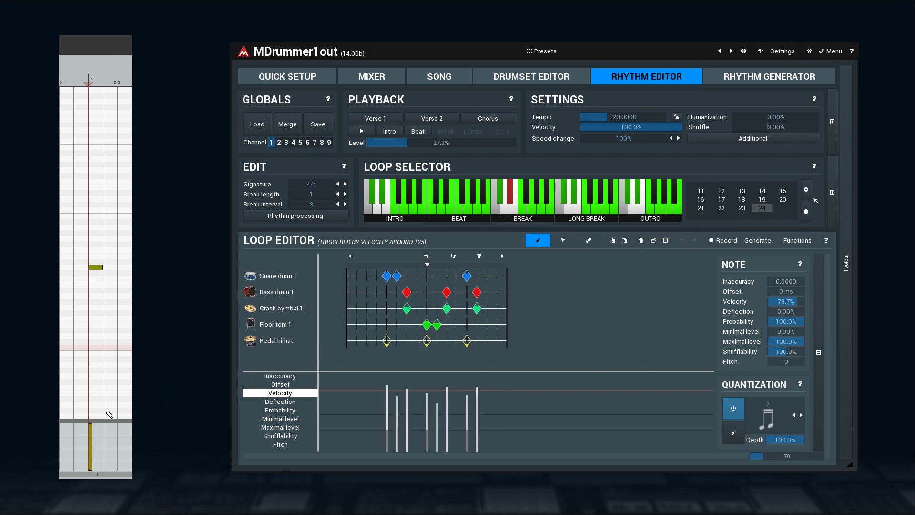
left_click_drag(93, 430, 91, 462)
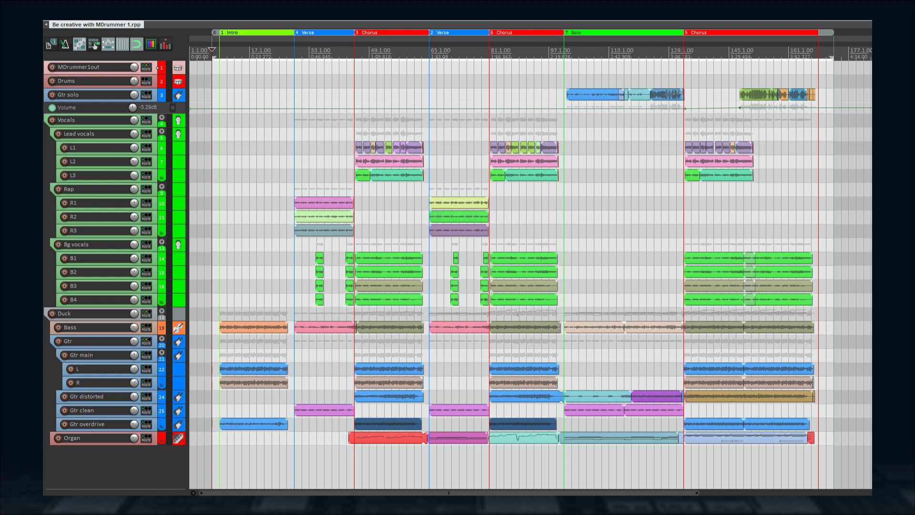
- Play back the song's Intro section and close the MIDI editor of the drum intro item
key("equal")
key("equal")
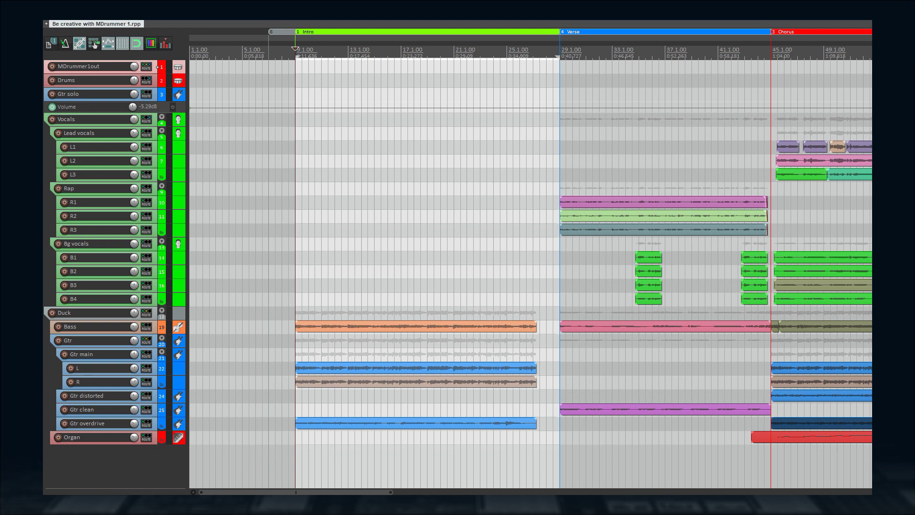
key("space")
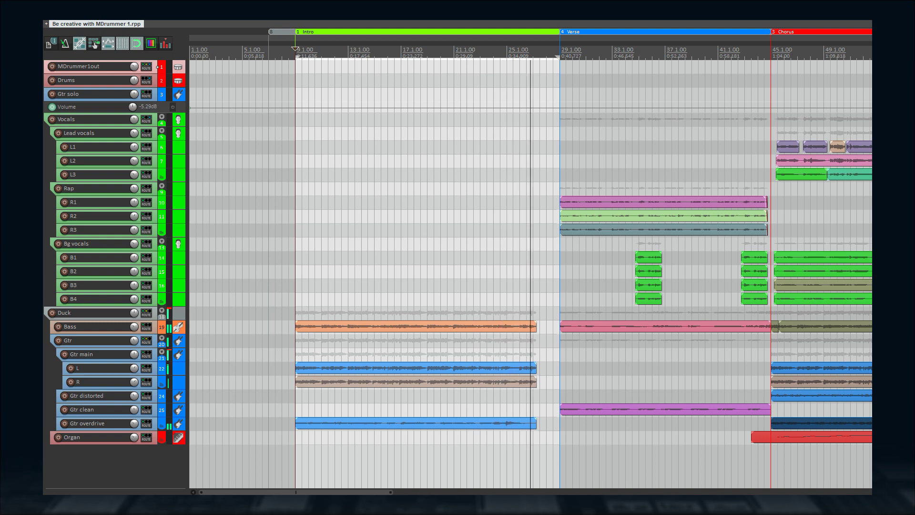
key("space")
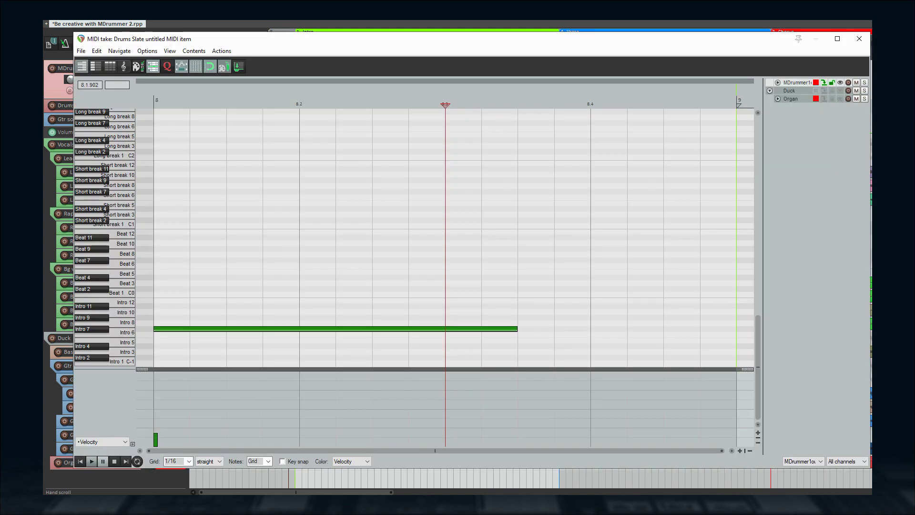
key("Escape")
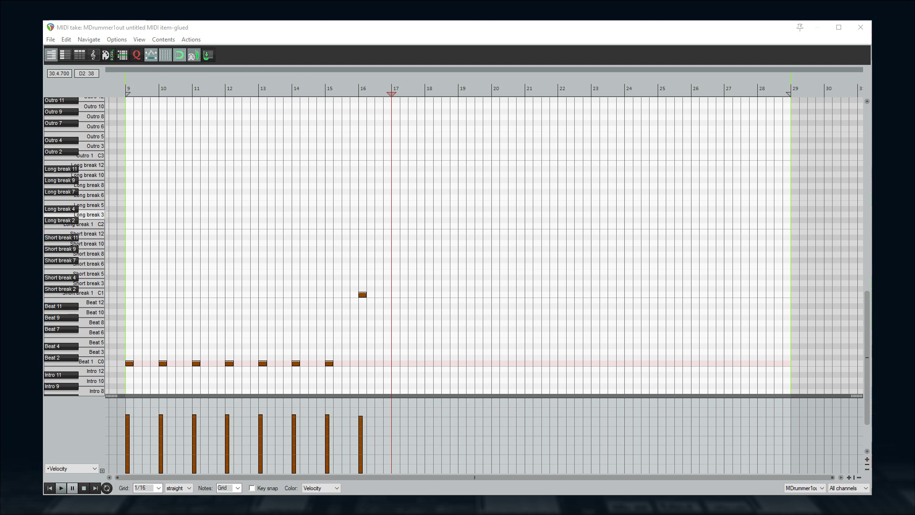
- Transpose the drum notes in bars 9 to 16 up nine semitones, onto Beat 10 and Short break 10
key("Up")
key("Up")
key("Up")
key("Up")
key("Up")
key("Up")
key("Up")
key("Up")
key("Up")
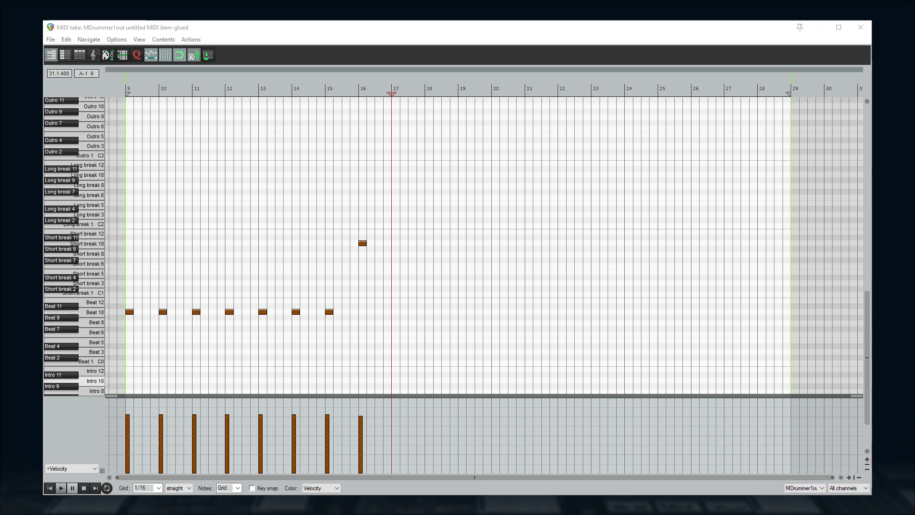
left_click(454, 108)
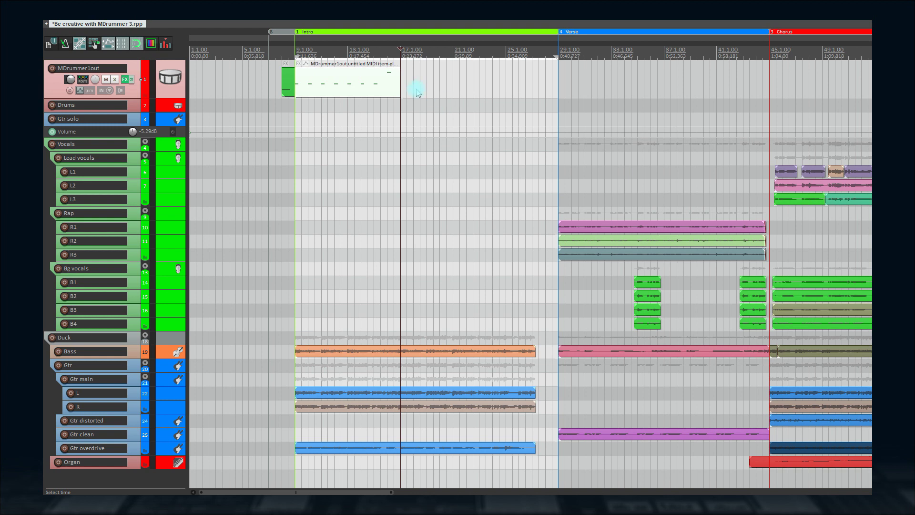
- Extend the MDrummer1out MIDI item to the end of the Intro region and play it back in the MIDI editor
left_click_drag(403, 91, 558, 93)
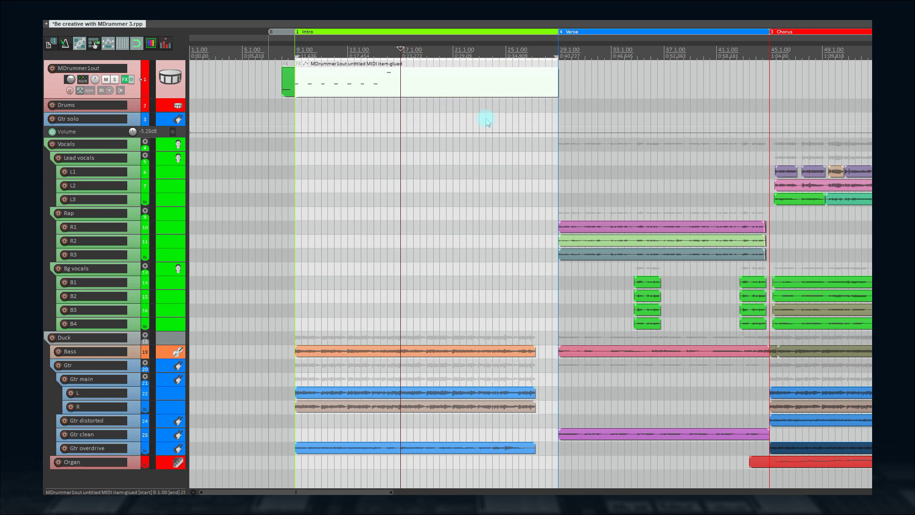
double_click(486, 83)
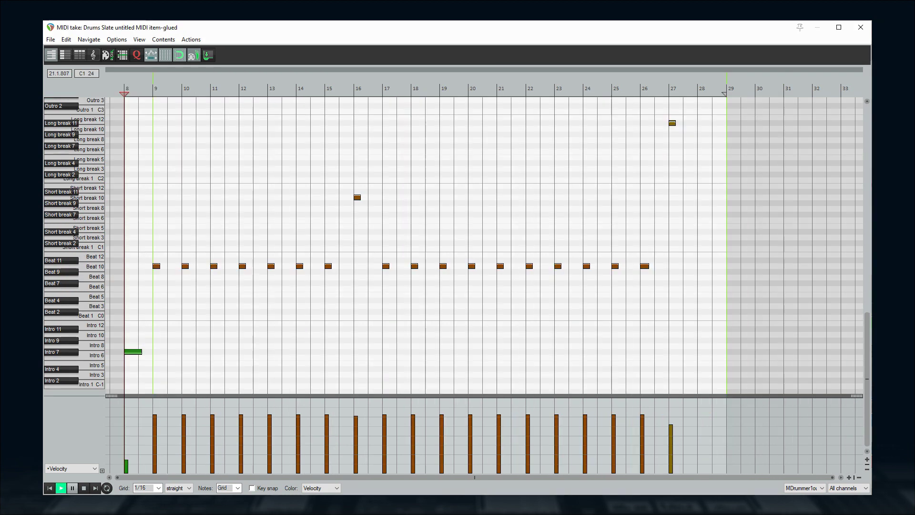
key("space")
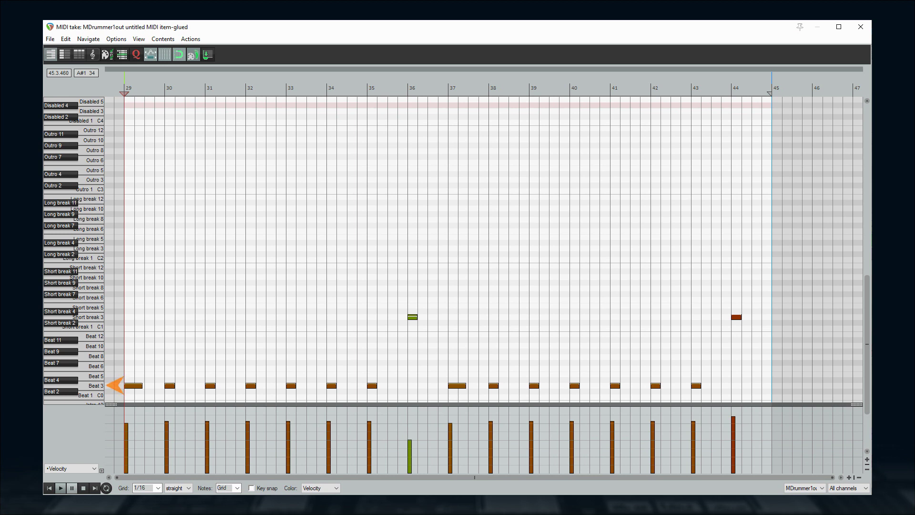
- Play back the first Verse's drum part from bar 29
key("space")
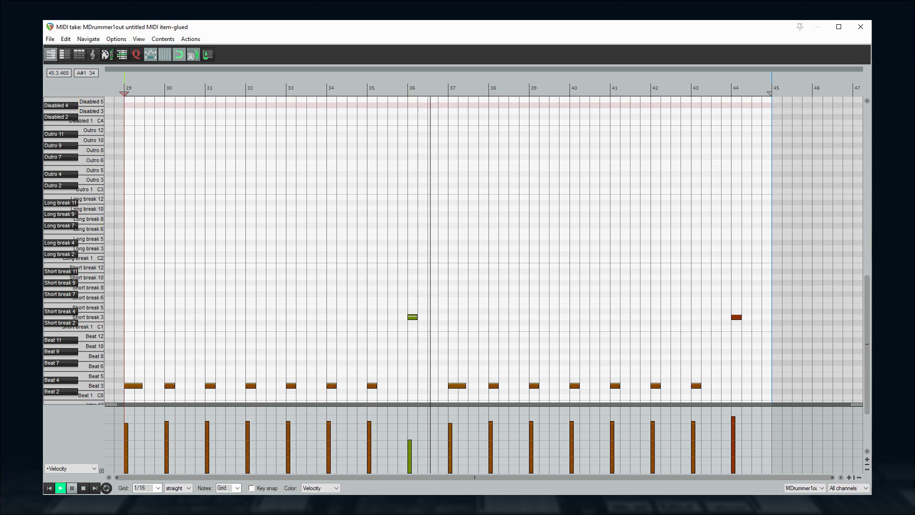
key("space")
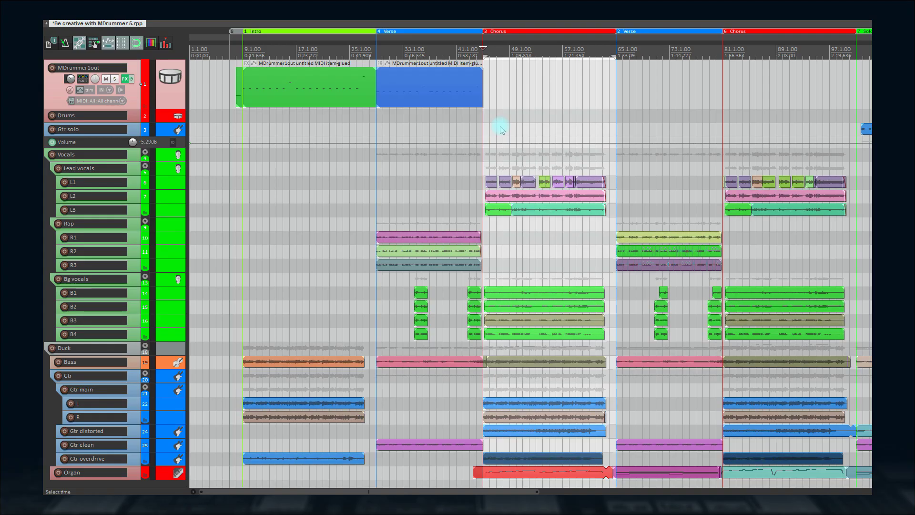
- Copy the Intro drum item to the first Chorus and the first Verse's drum item to the second Verse
left_click_drag(308, 86, 552, 91)
key("space")
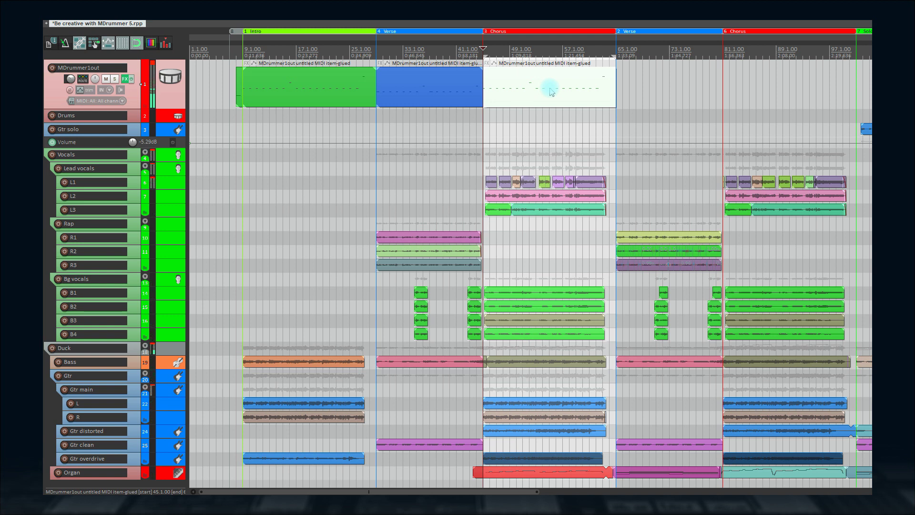
left_click_drag(409, 86, 651, 87)
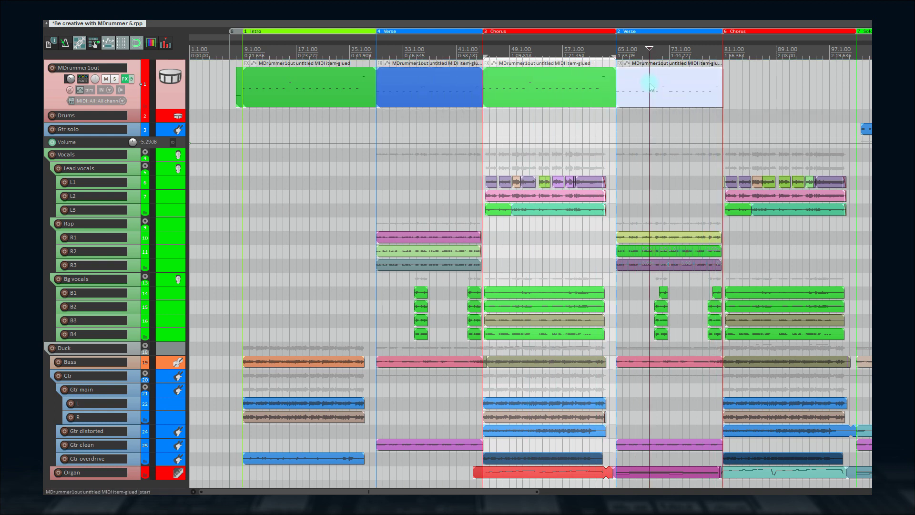
- Transpose all notes in the second Verse's drum item by 2 semitones
double_click(651, 86)
key("ctrl+a")
key("ctrl+t")
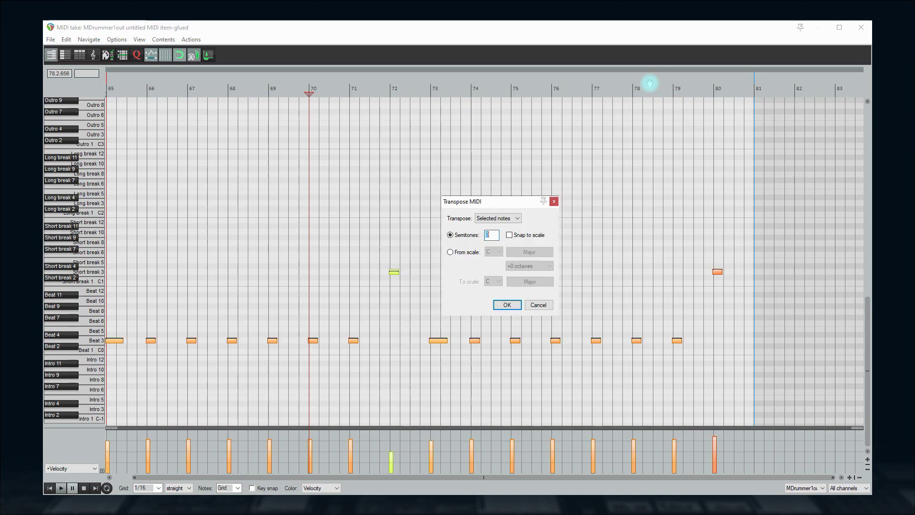
type("2")
key("Return")
key("Escape")
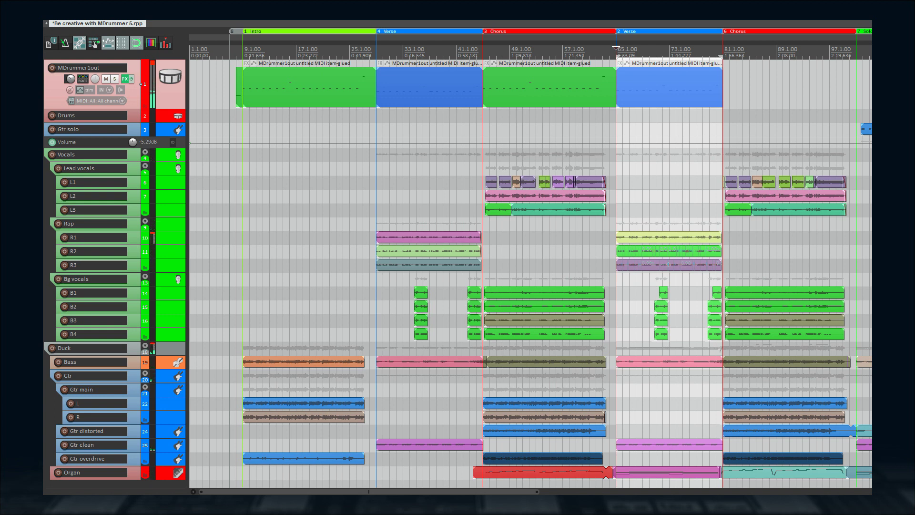
- Copy the first Chorus's drum item to the second Chorus and fill the Solo with copies of the second Verse's item
left_click_drag(534, 98, 774, 98)
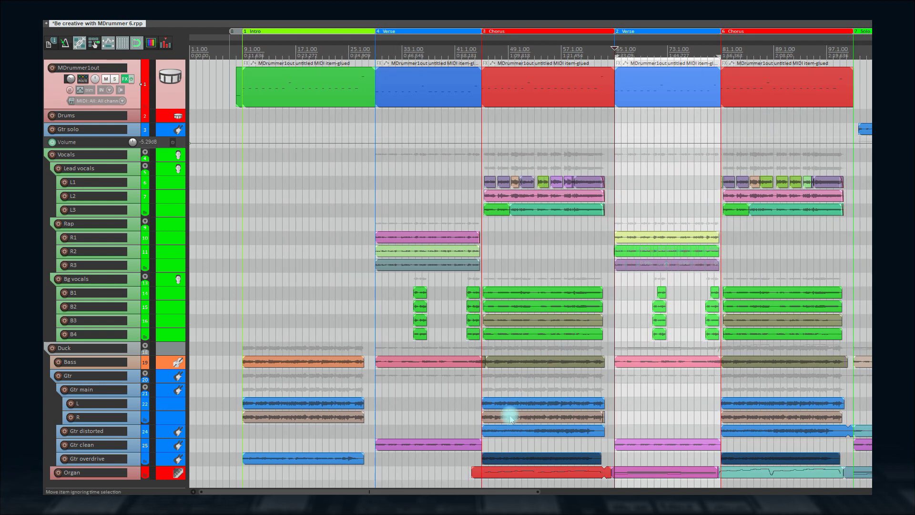
left_click_drag(448, 491, 645, 474)
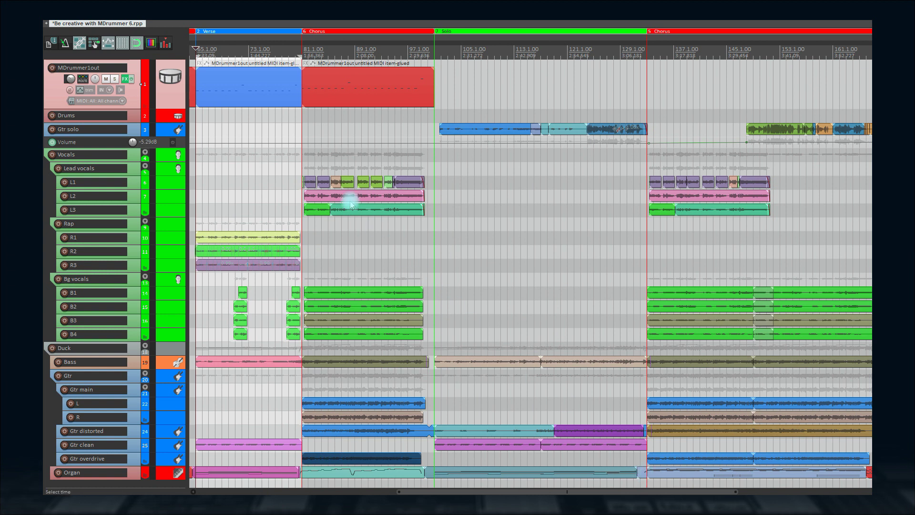
left_click_drag(253, 95, 603, 98)
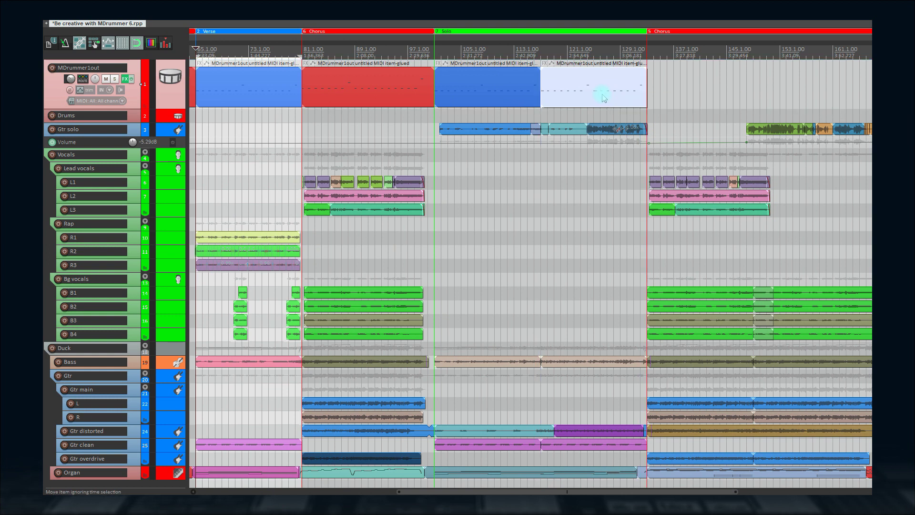
- Transpose all notes in the Solo's first drum item by -4 semitones
double_click(492, 99)
key("ctrl+a")
key("ctrl+t")
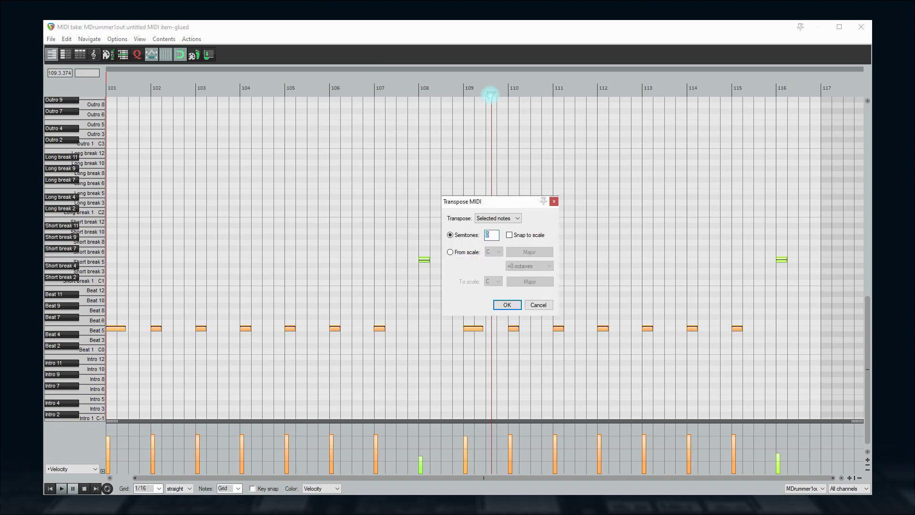
type("-4")
key("Return")
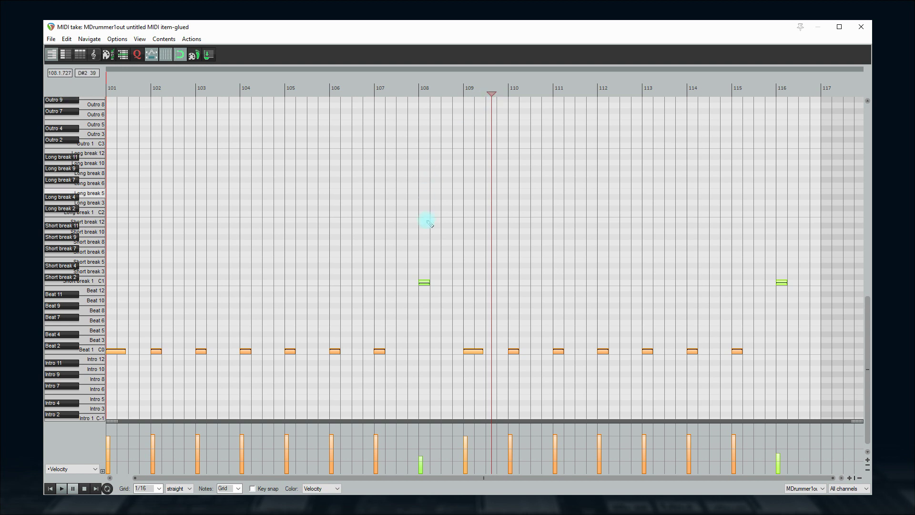
- In the same item, move the bar 108 break note to Beat 1 and the bar 116 break note to Short break 3
left_click_drag(439, 261, 424, 355)
left_click_drag(756, 261, 784, 275)
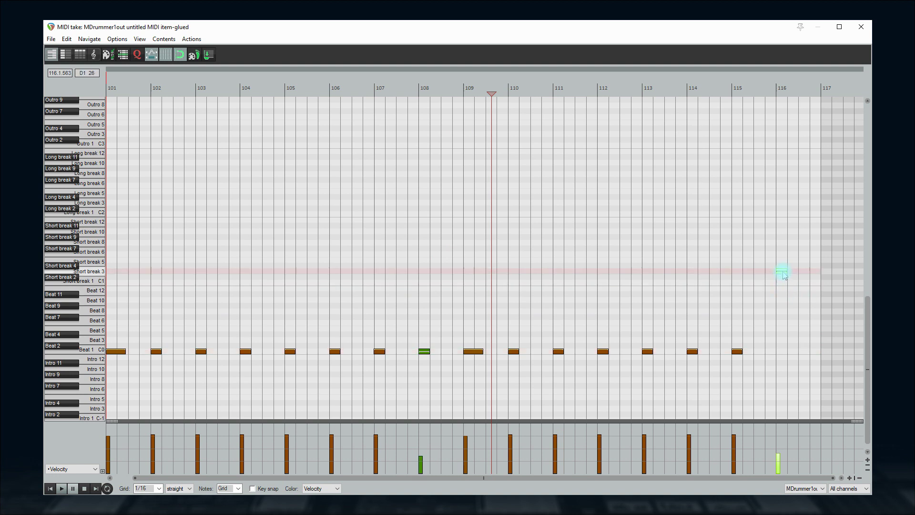
left_click(860, 29)
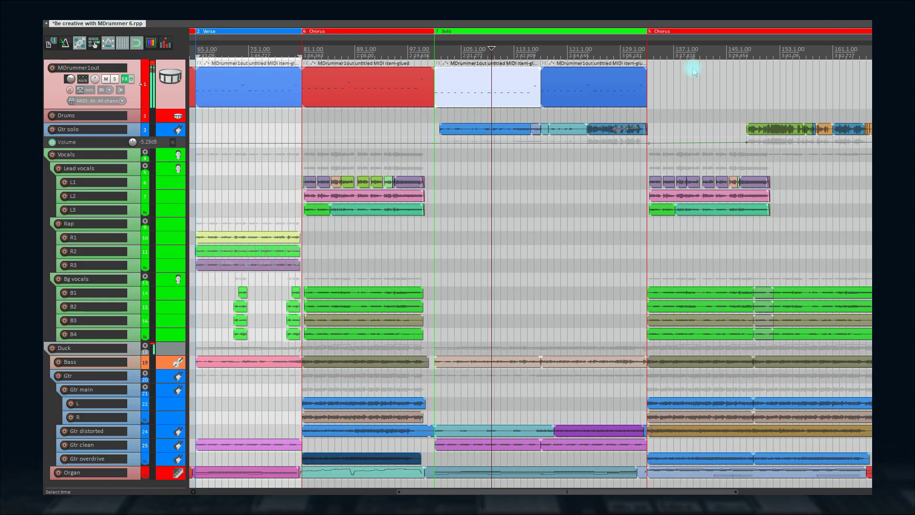
- Transpose all notes in the Solo's second drum item by 3 semitones
double_click(587, 86)
key("ctrl+a")
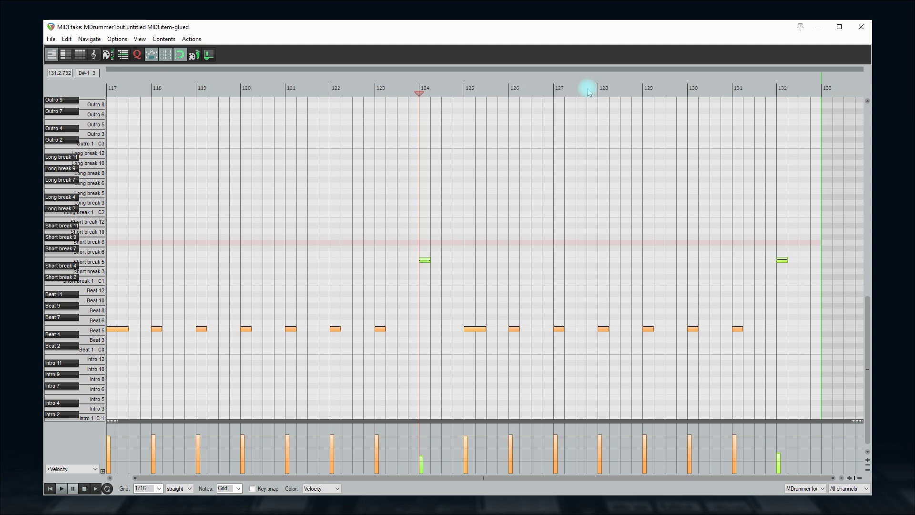
key("ctrl+t")
type("3")
key("Return")
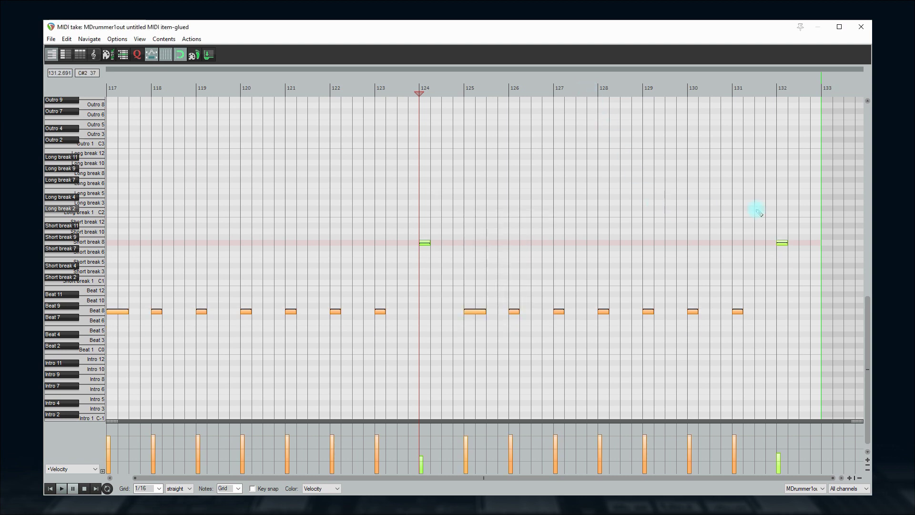
- Delete the break note at bar 132 and move the bar 131 beat note to Long break 11
left_click_drag(758, 213, 797, 258)
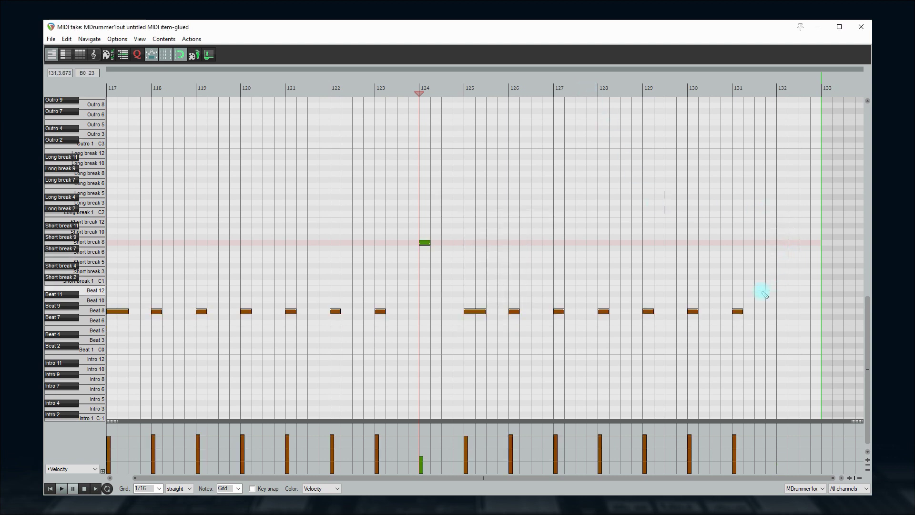
left_click(738, 313)
left_click_drag(738, 315, 740, 162)
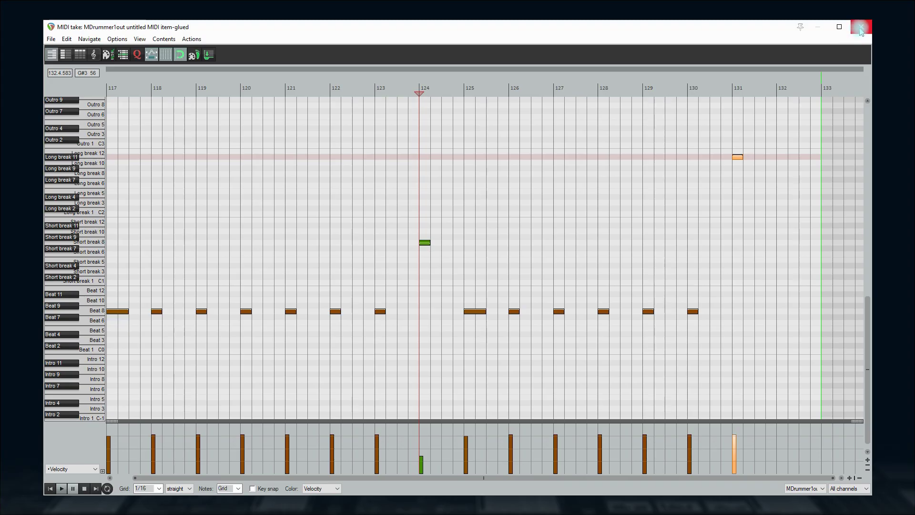
left_click(861, 27)
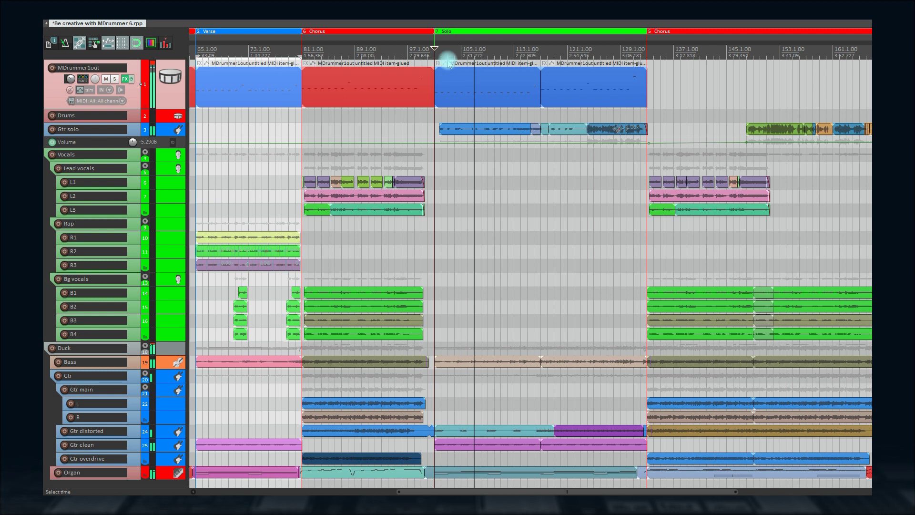
- Play back the second half of the Solo from bar 117 and stop playback
left_click(542, 59)
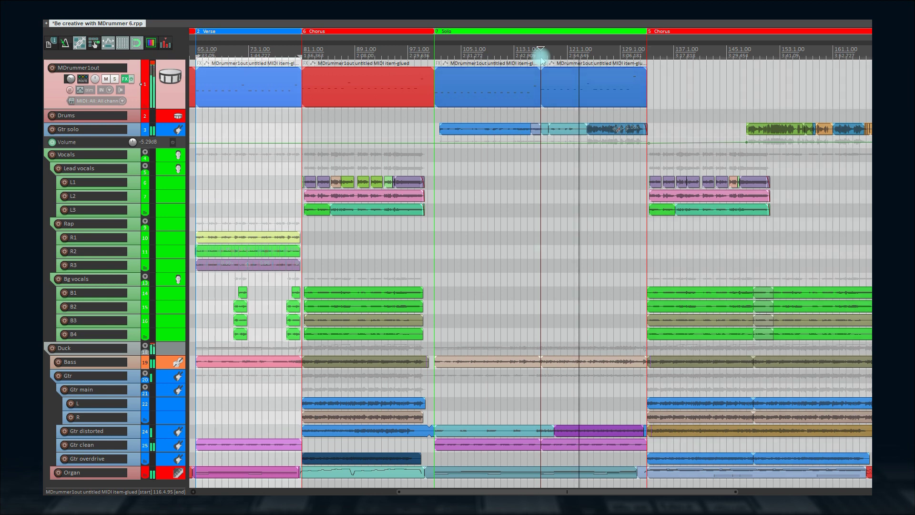
key("space")
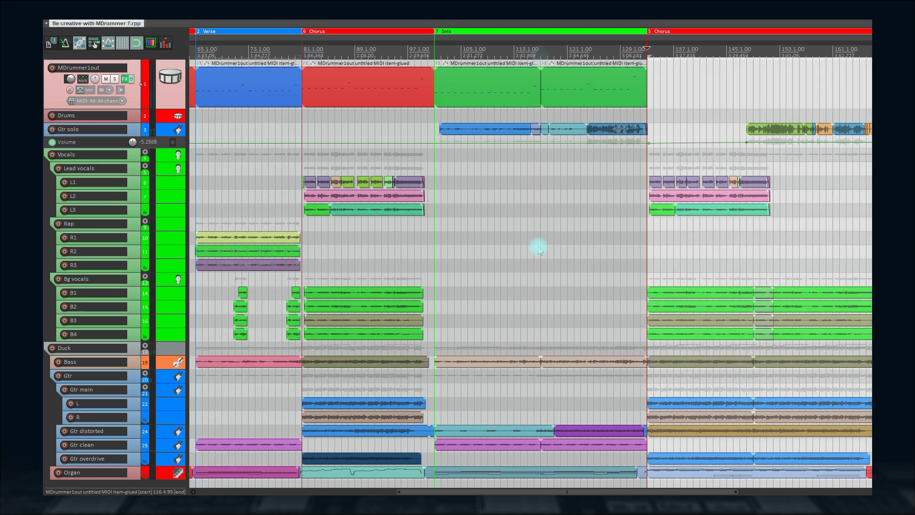
- Copy the second Verse's drum item to the start of the last Chorus and transpose all its notes by 7 semitones
left_click_drag(506, 491, 539, 492)
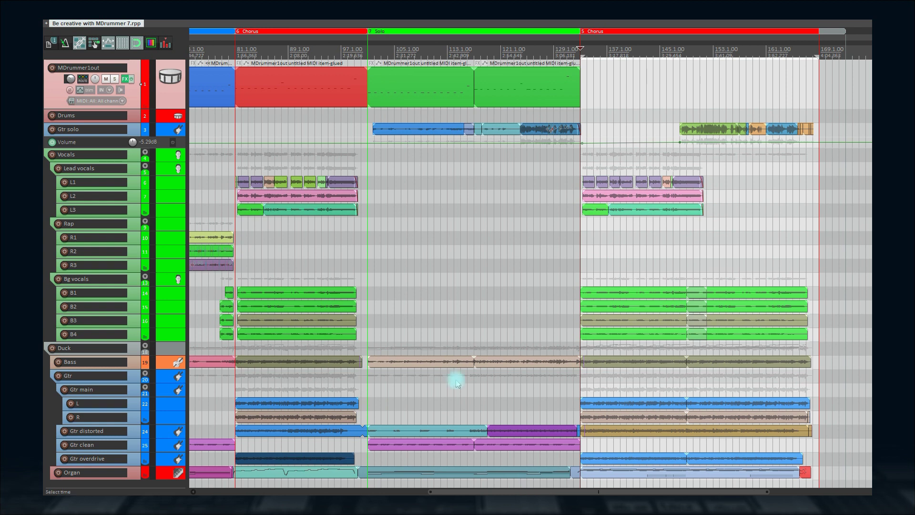
left_click_drag(210, 96, 672, 101)
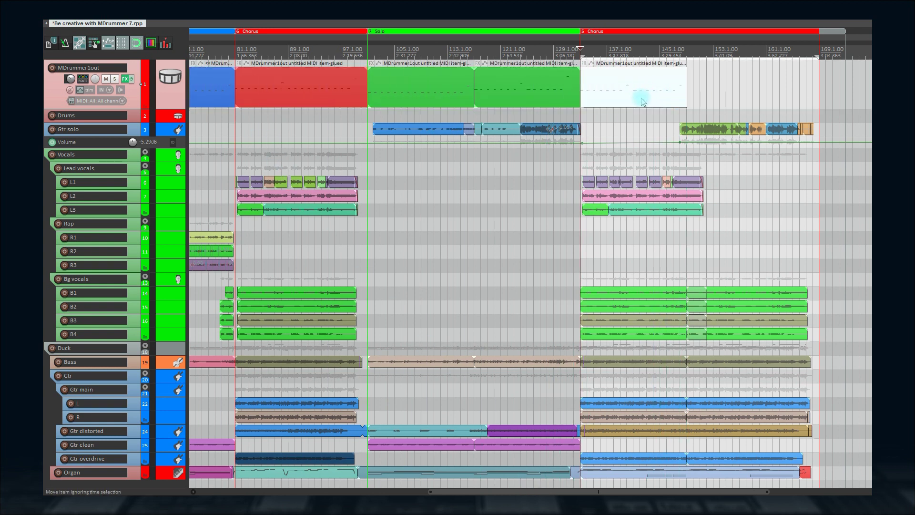
double_click(639, 97)
key("ctrl+a")
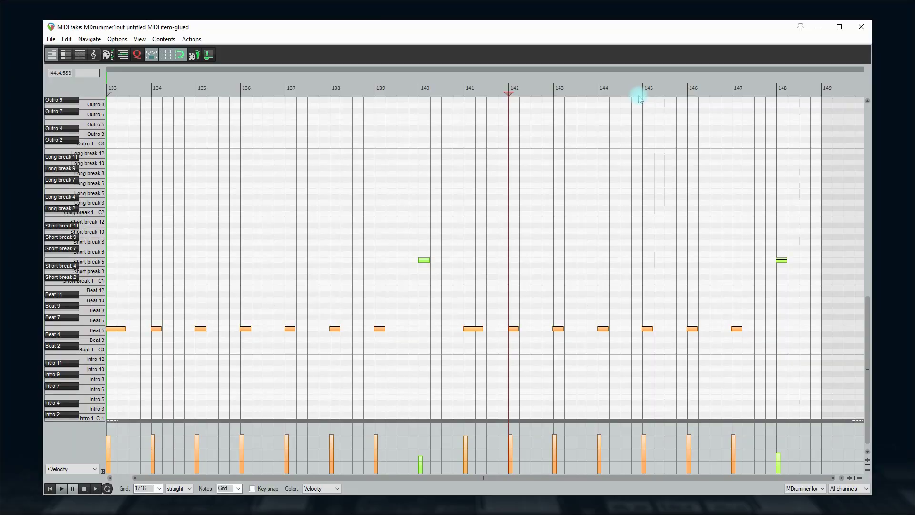
key("ctrl+t")
type("7")
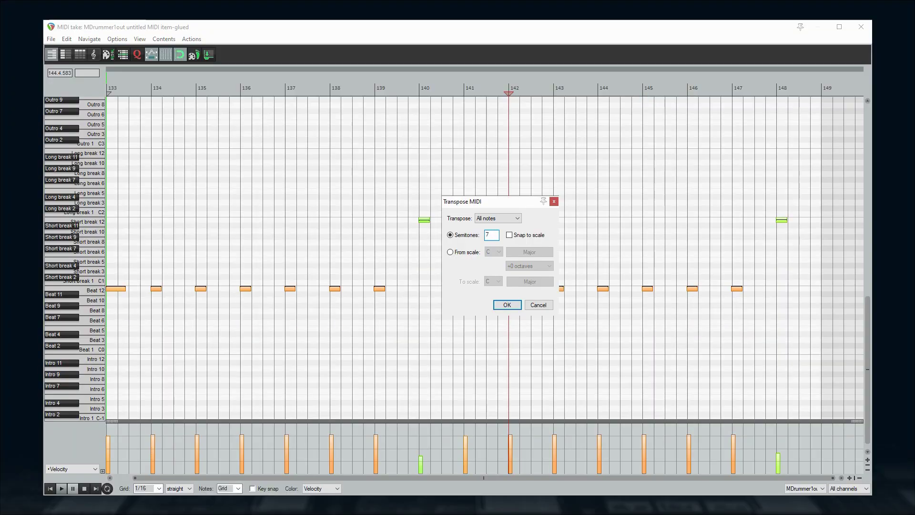
key("Return")
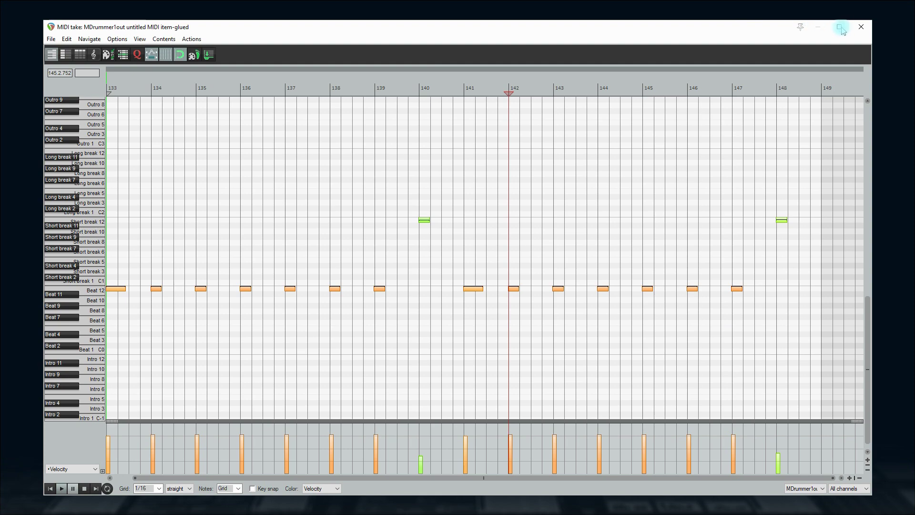
left_click(862, 28)
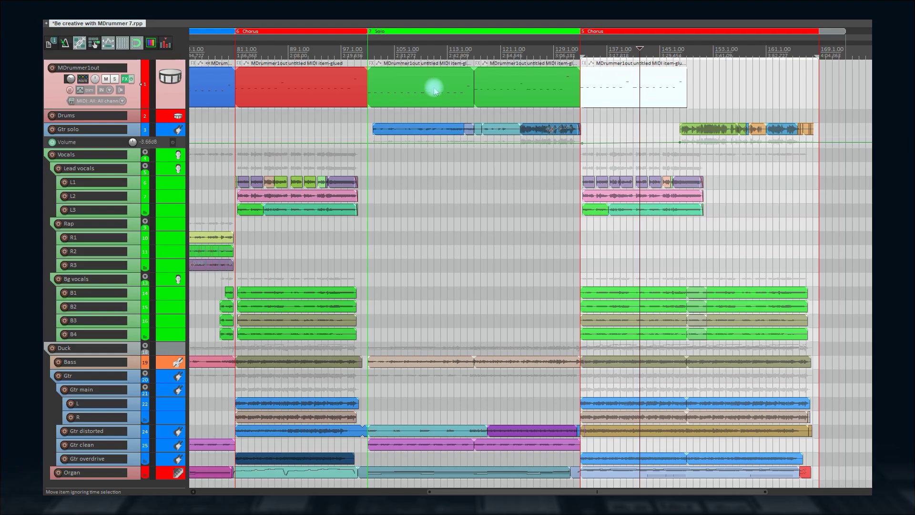
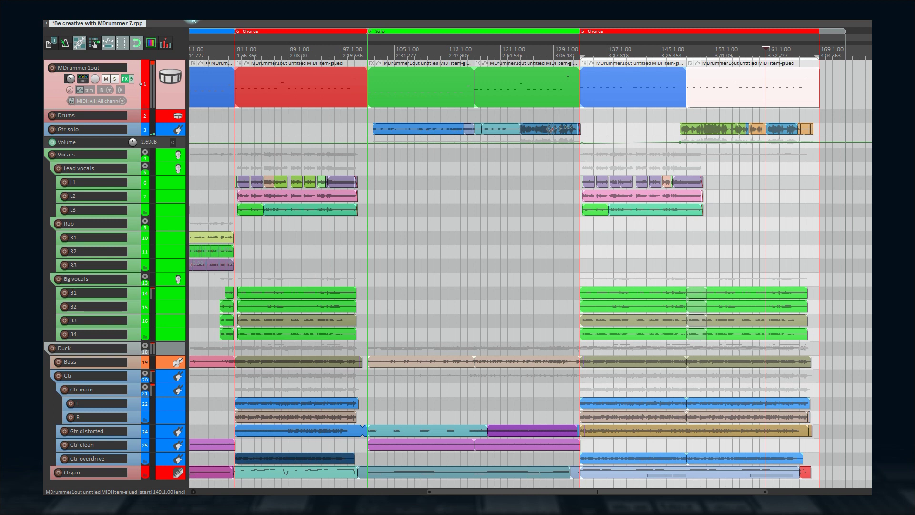
- In the last Chorus's final drum item, move the bar 166 note to Disabled 4 and delete the long break note at bar 167
scroll(731, 198, "up", 5)
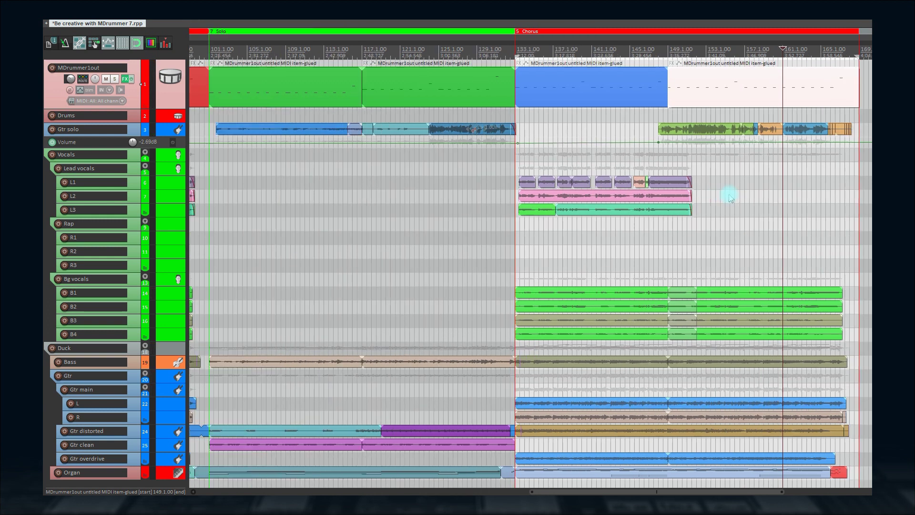
left_click_drag(717, 490, 768, 491)
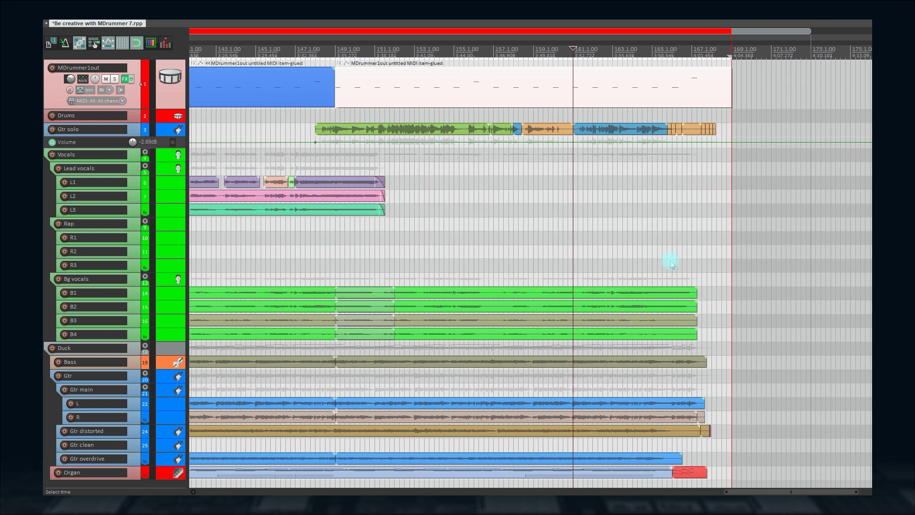
double_click(691, 95)
left_click(682, 95)
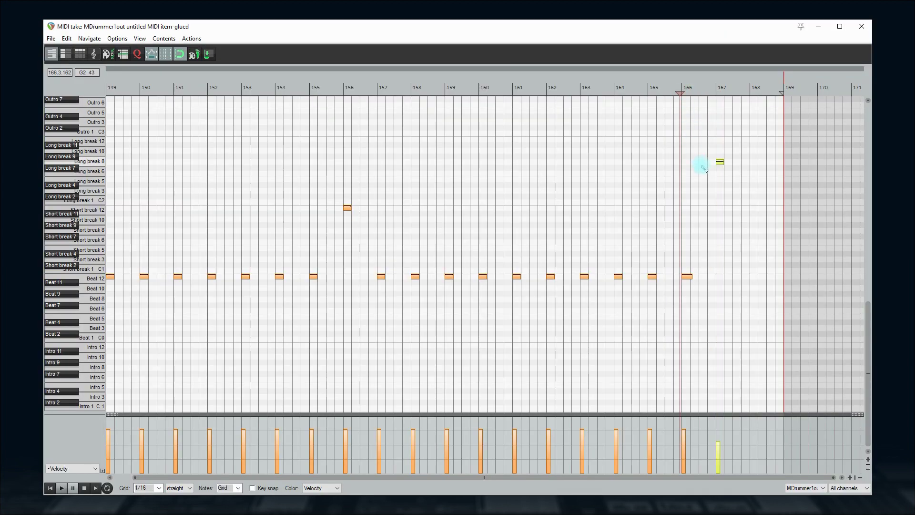
left_click_drag(868, 362, 868, 319)
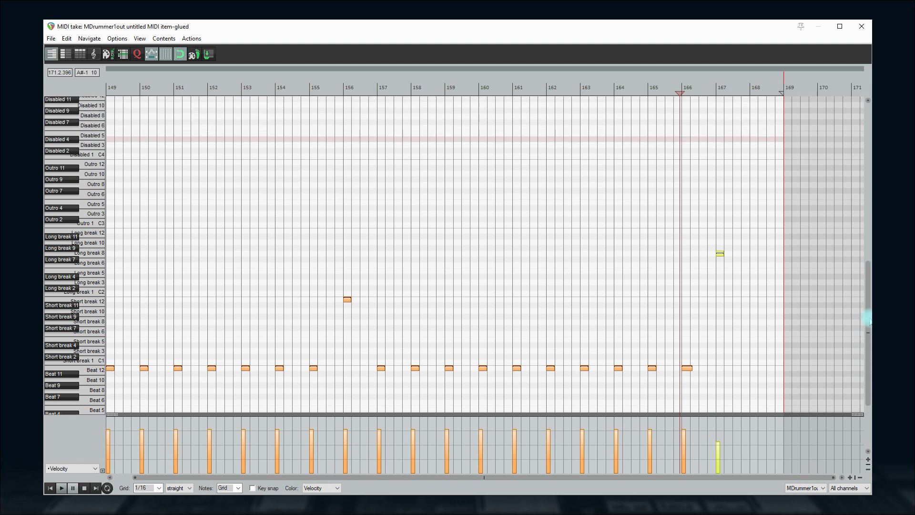
left_click_drag(687, 368, 686, 139)
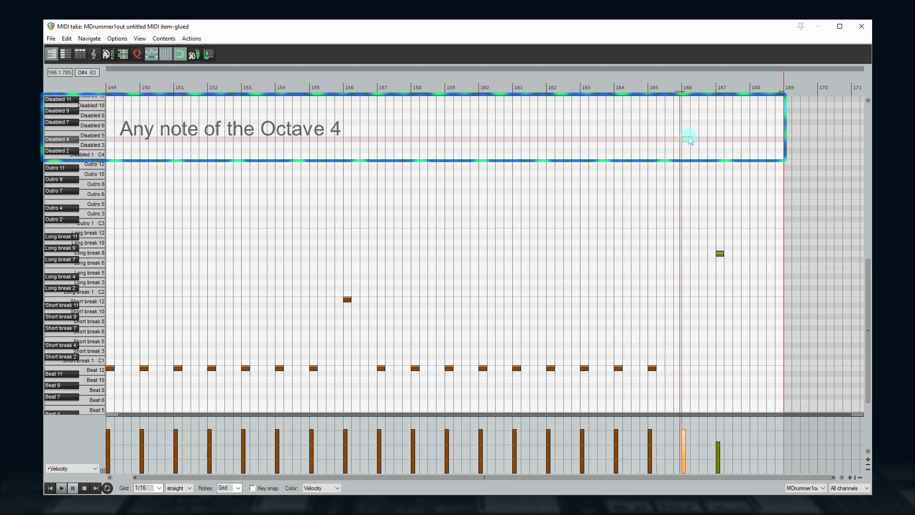
left_click(720, 254)
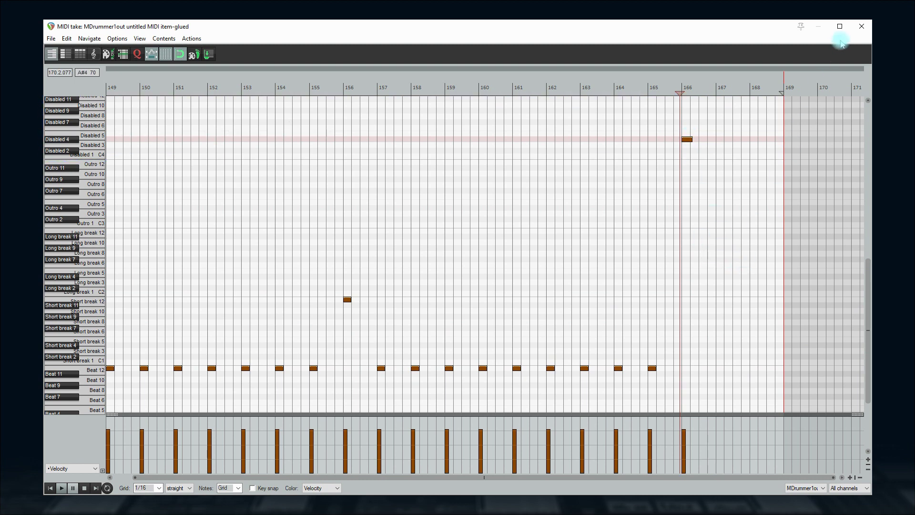
left_click(863, 26)
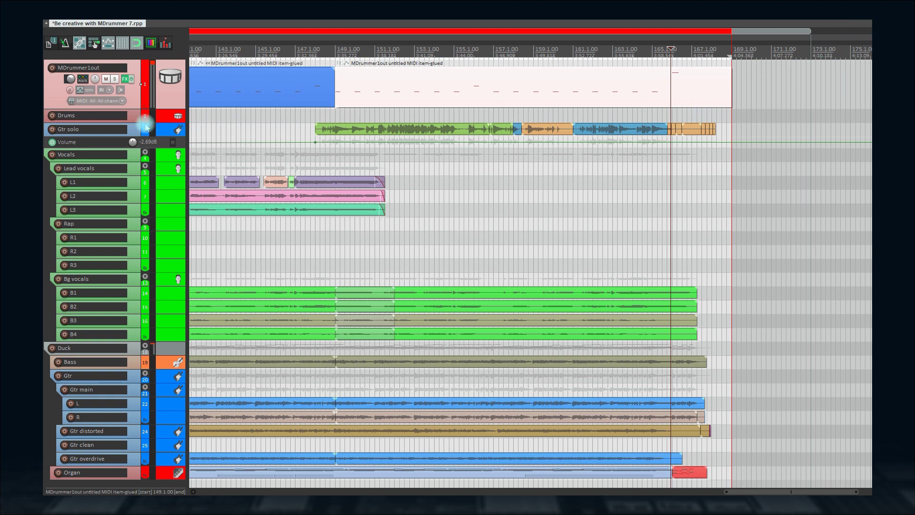
- Enlarge the Drums track and inspect its MIDI send routing to MDrummer1out
left_click_drag(134, 122, 130, 162)
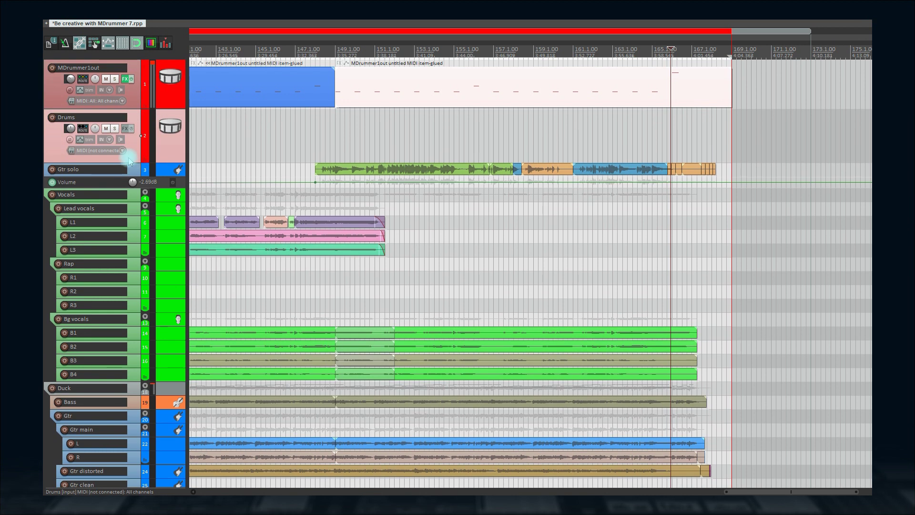
left_click(83, 129)
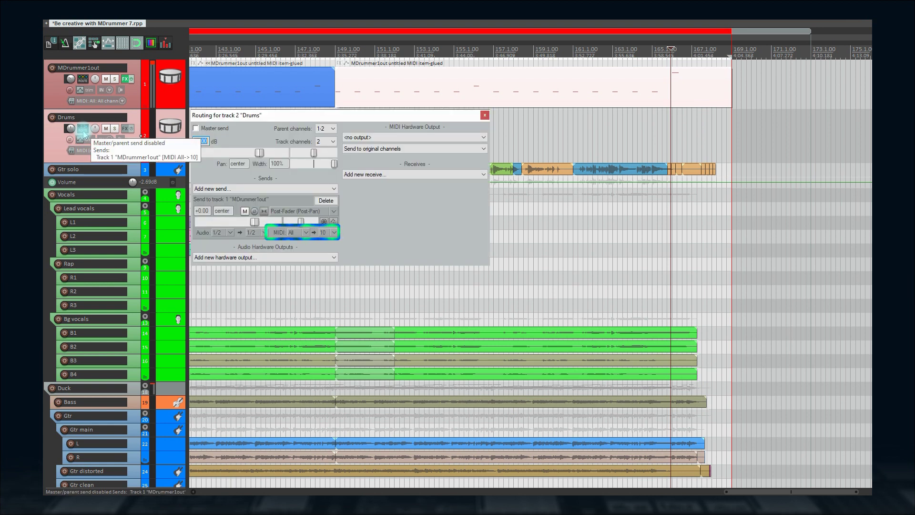
left_click(484, 116)
- Place the Last break MIDI item on the Drums track at bar 165 and open it for editing
left_click(672, 144)
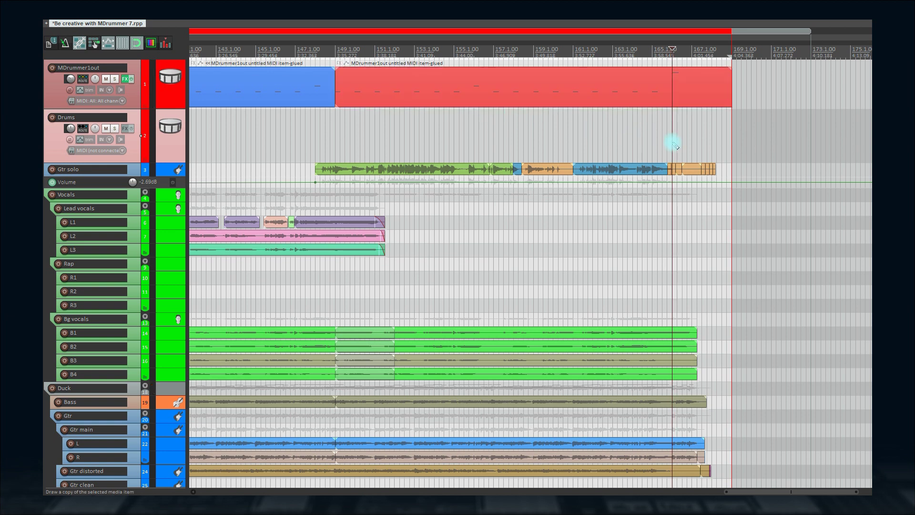
left_click(673, 144, "ctrl")
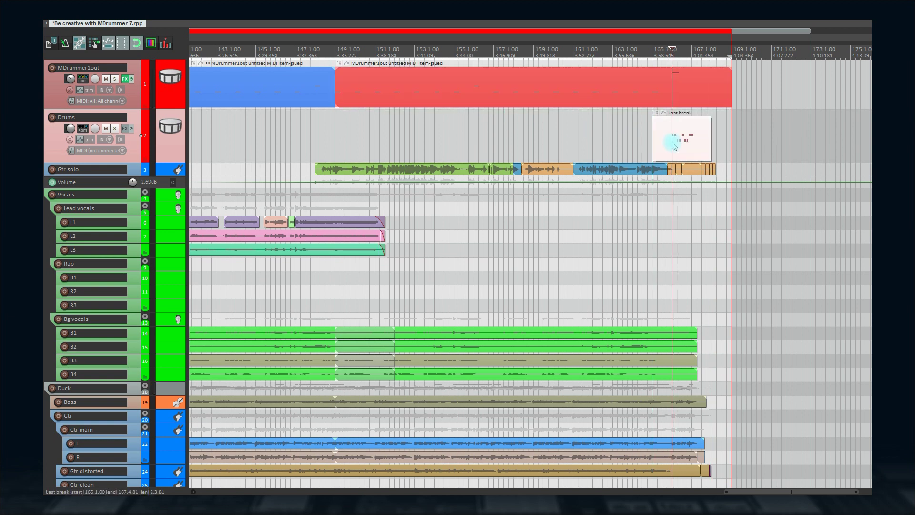
double_click(673, 145)
- Review MDrummer1out's additional rhythm properties, including the Random loops option
left_click(108, 92)
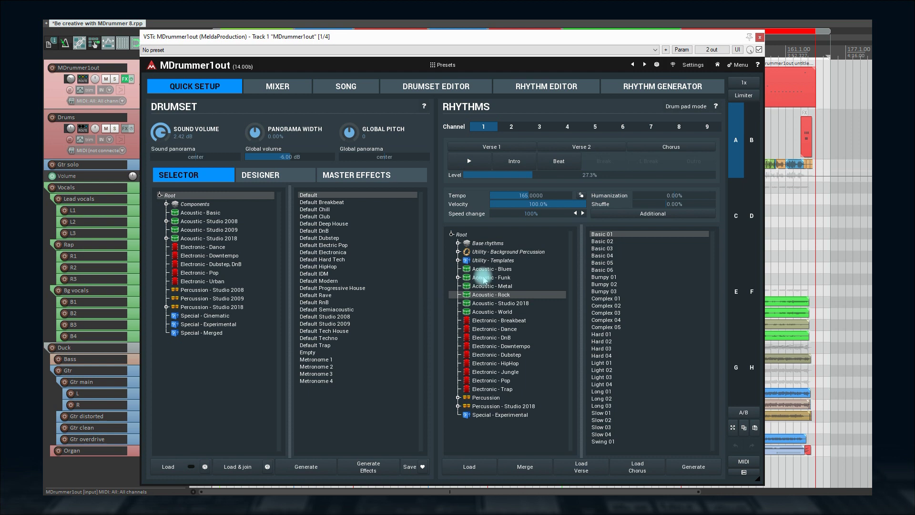
left_click(632, 218)
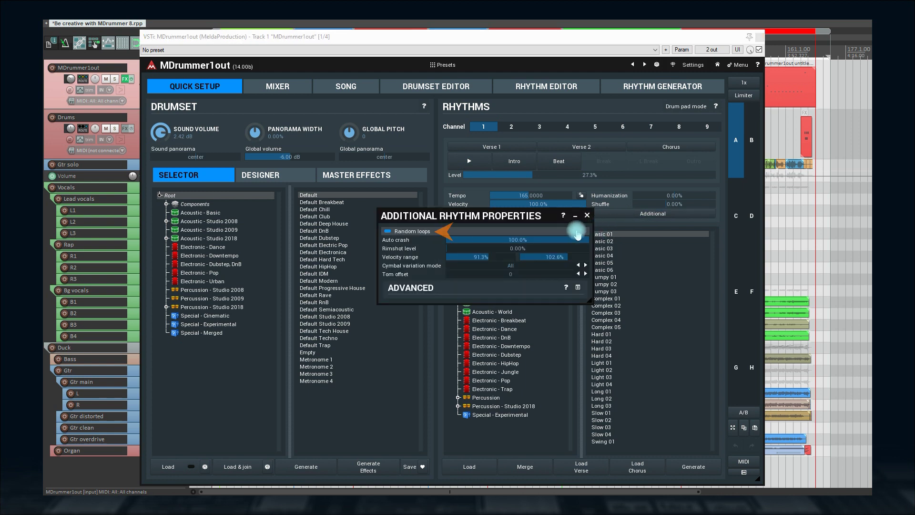
left_click(586, 216)
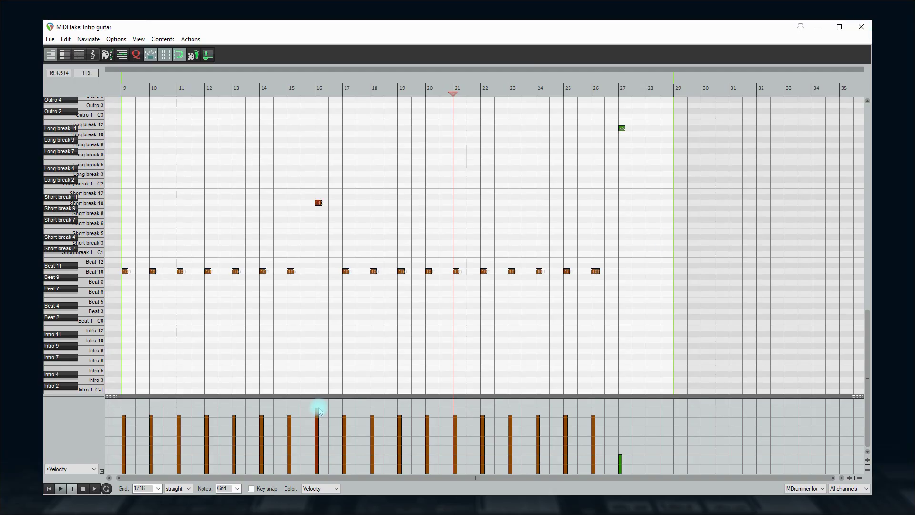
- Adjust the velocities of the bar 16 break note in the Intro guitar item and the bar 36 and 44 break notes in the 1st Verse item
left_click_drag(319, 410, 318, 416)
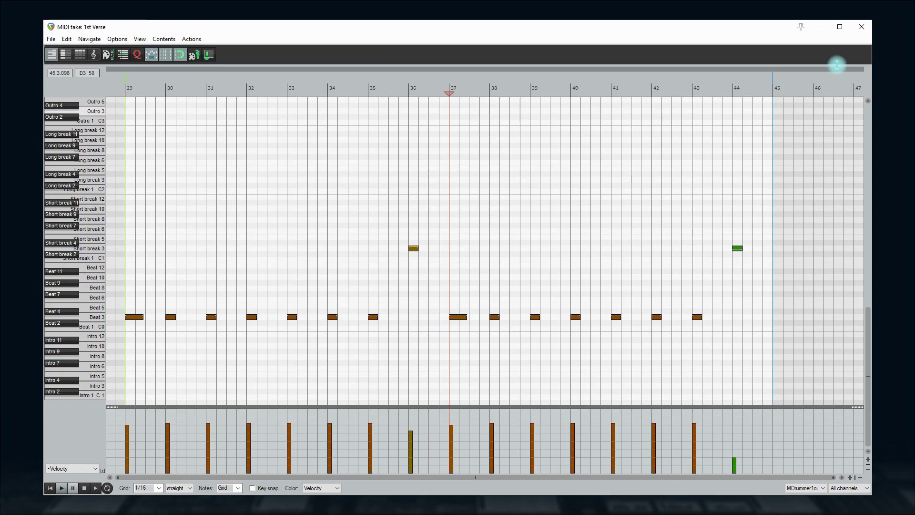
left_click_drag(410, 429, 413, 440)
left_click_drag(734, 458, 735, 422)
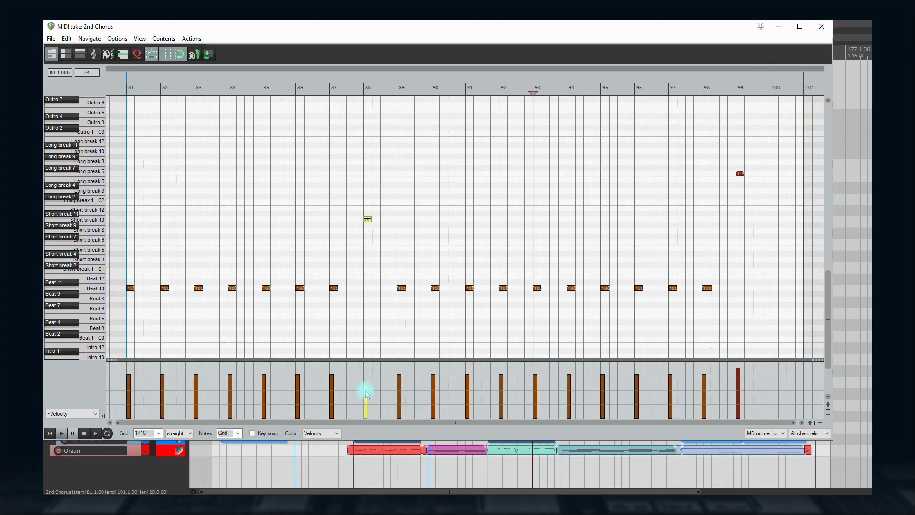
- In the 2nd Chorus item, raise the bar 88 short break note's velocity and lower the bar 99 long break note's velocity
left_click_drag(367, 394, 366, 382)
left_click(739, 376)
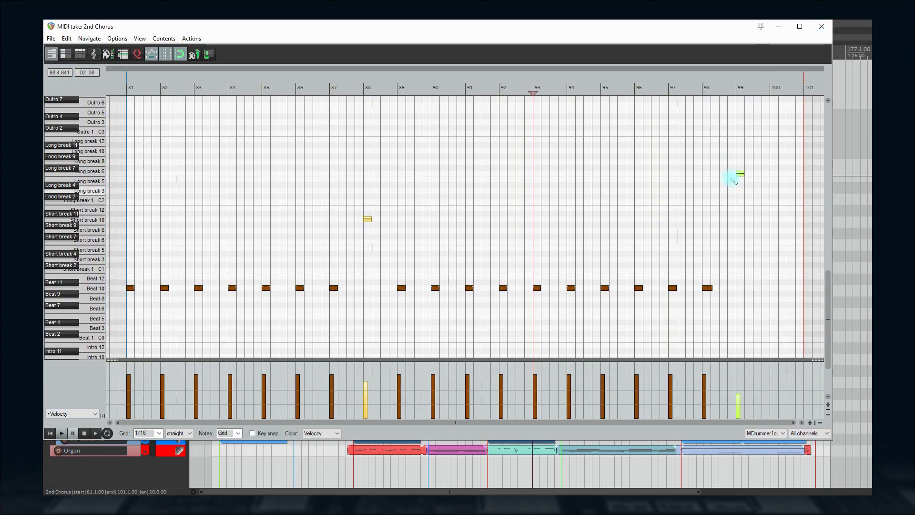